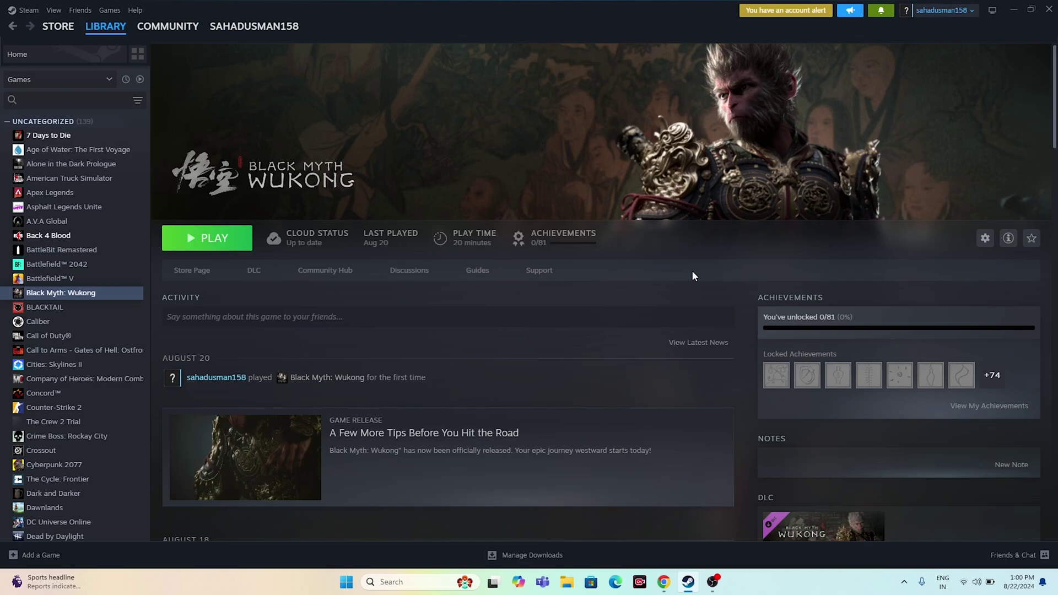
Step: Right-click Black Myth: Wukong in the library to bring up its options
{"action": "right_click", "coordinate": [90, 296]}
Step: Set Black Myth: Wukong's Controller override to Enable Steam Input in its Properties
{"action": "left_click", "coordinate": [117, 385]}
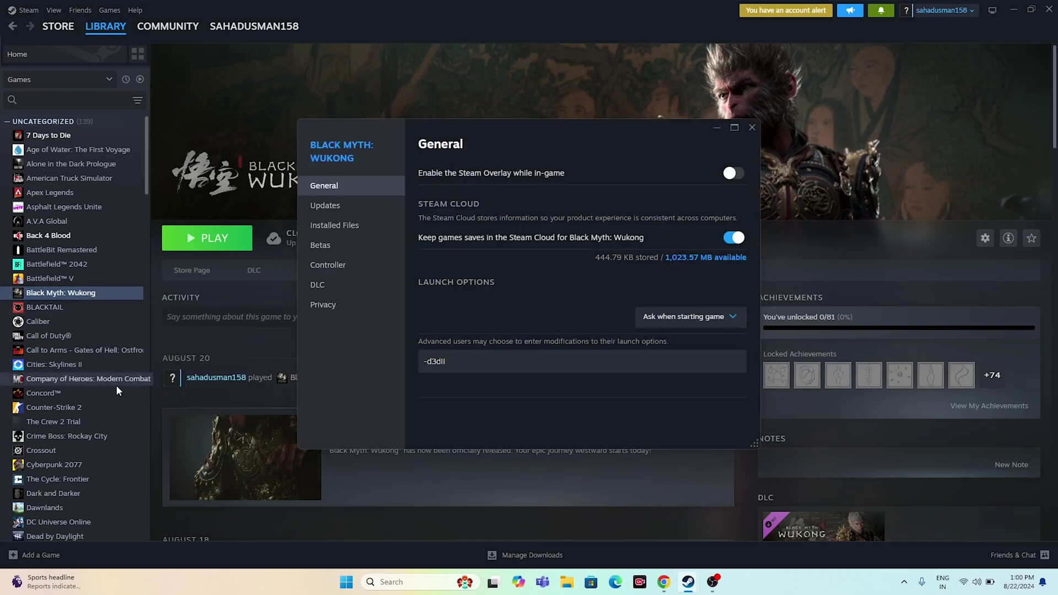
{"action": "left_click", "coordinate": [348, 270]}
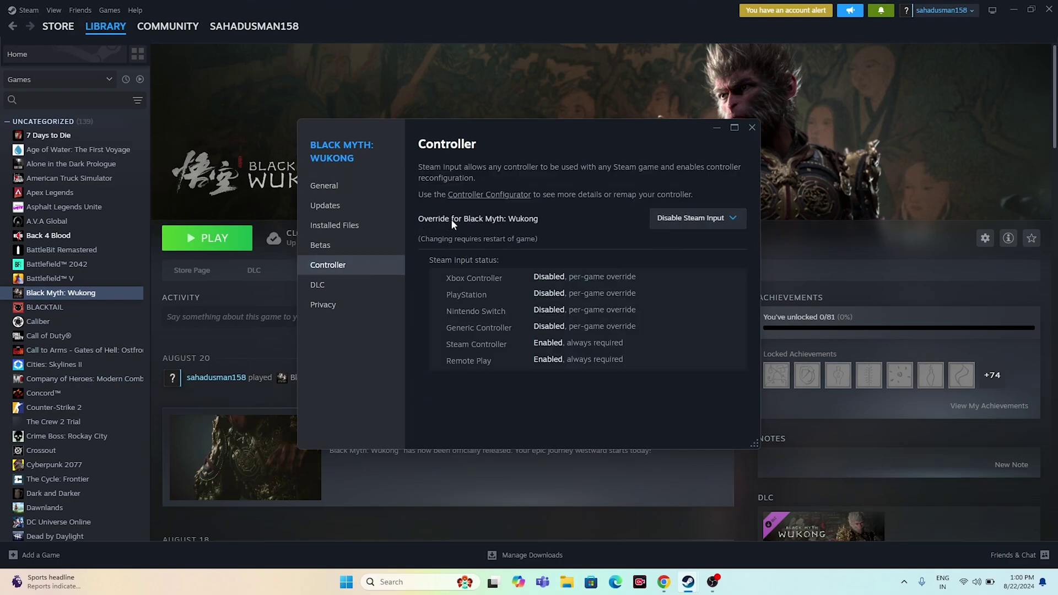
{"action": "left_click", "coordinate": [738, 223]}
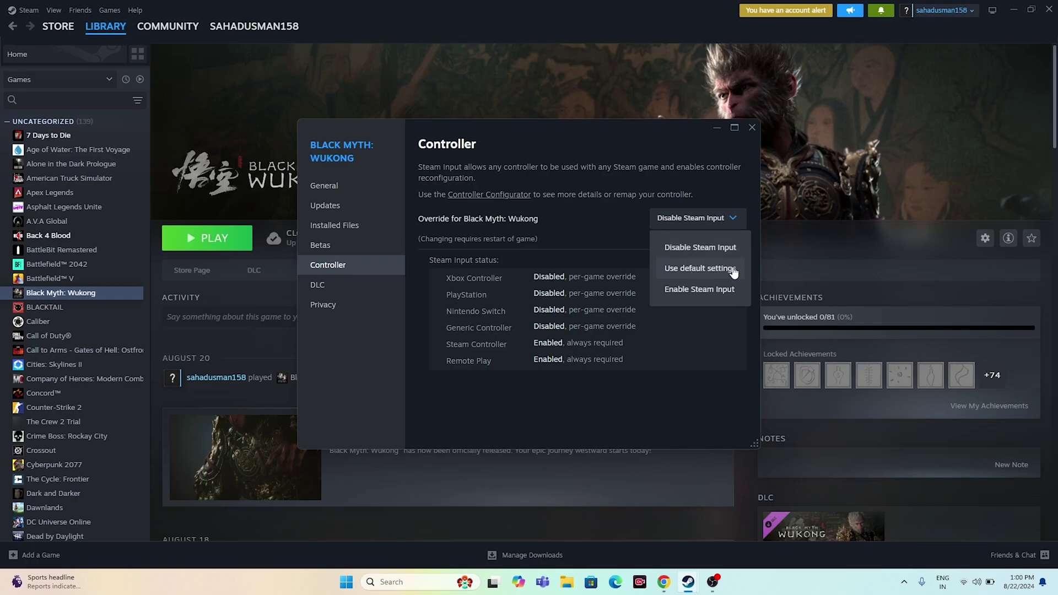
{"action": "left_click", "coordinate": [699, 289]}
{"action": "left_click_drag", "start_coordinate": [621, 144], "coordinate": [717, 160]}
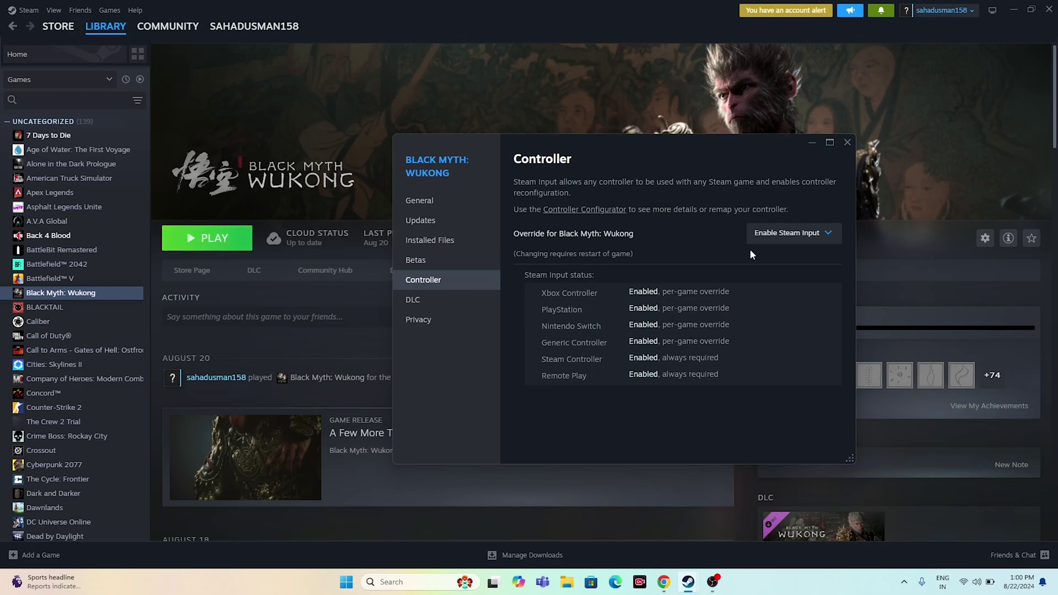
Step: Toggle the override to Disable and back to Enable Steam Input, then launch Black Myth: Wukong
{"action": "left_click", "coordinate": [782, 233]}
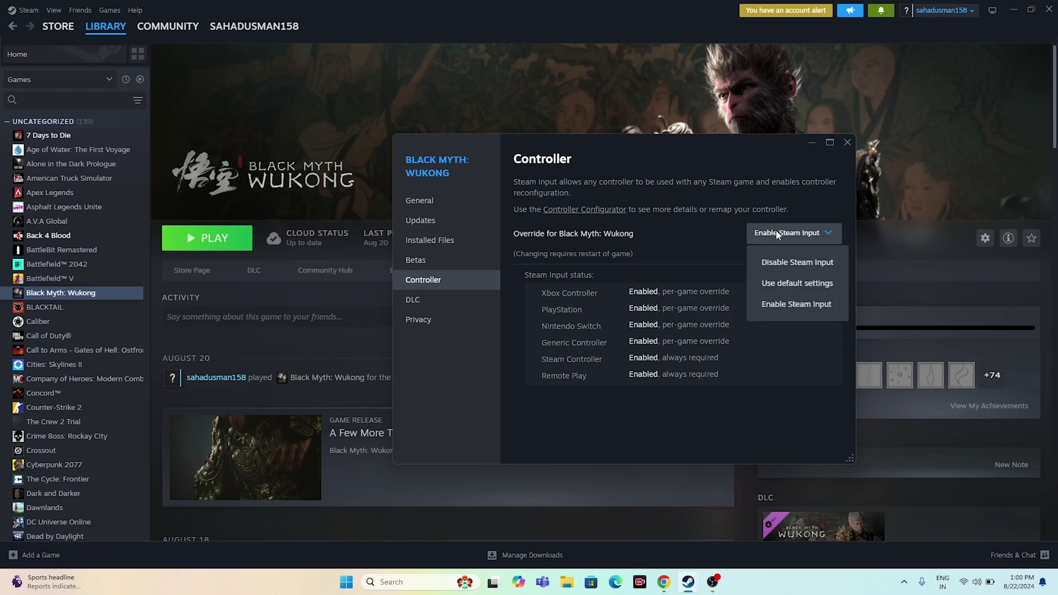
{"action": "left_click", "coordinate": [788, 261]}
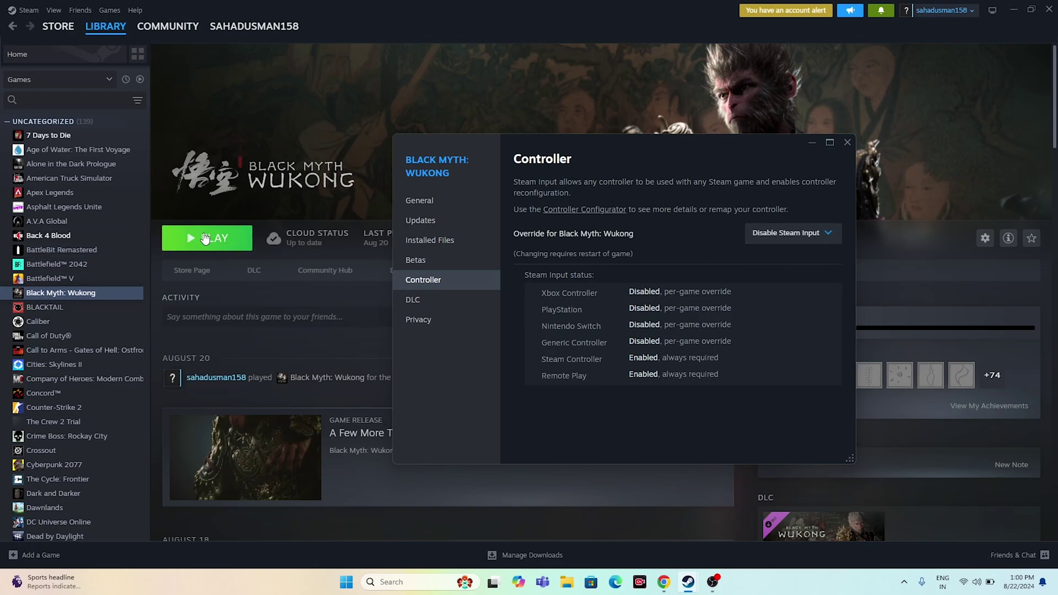
{"action": "left_click", "coordinate": [787, 233]}
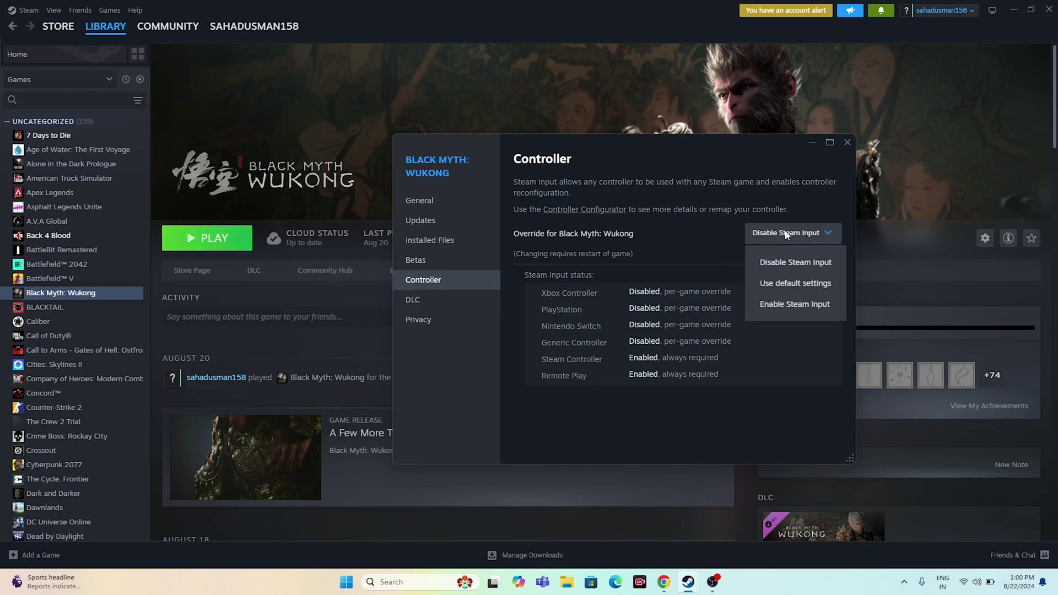
{"action": "left_click", "coordinate": [790, 305]}
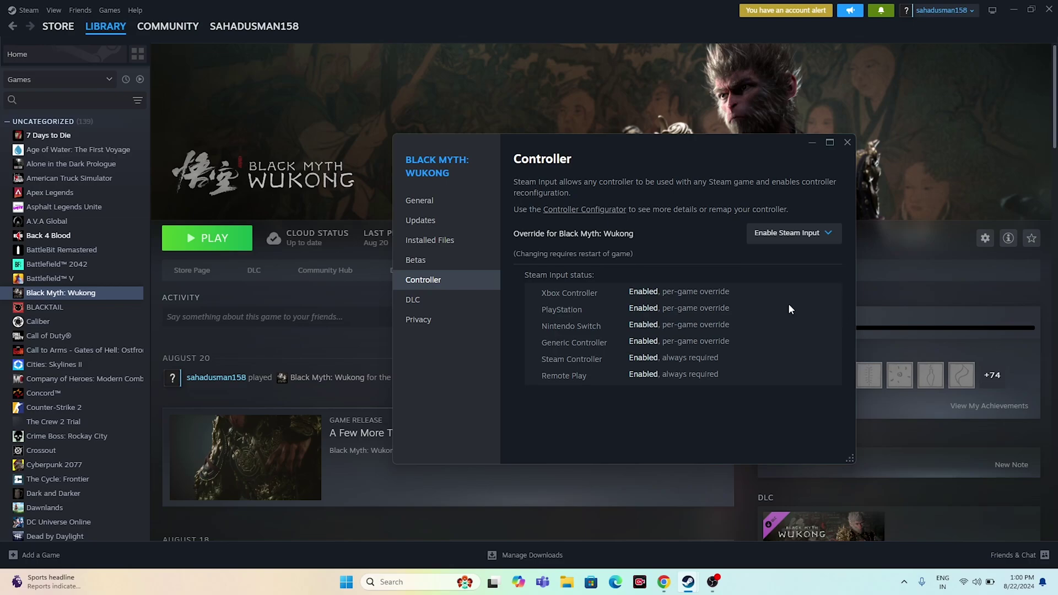
{"action": "left_click", "coordinate": [193, 249]}
{"action": "left_click", "coordinate": [546, 382]}
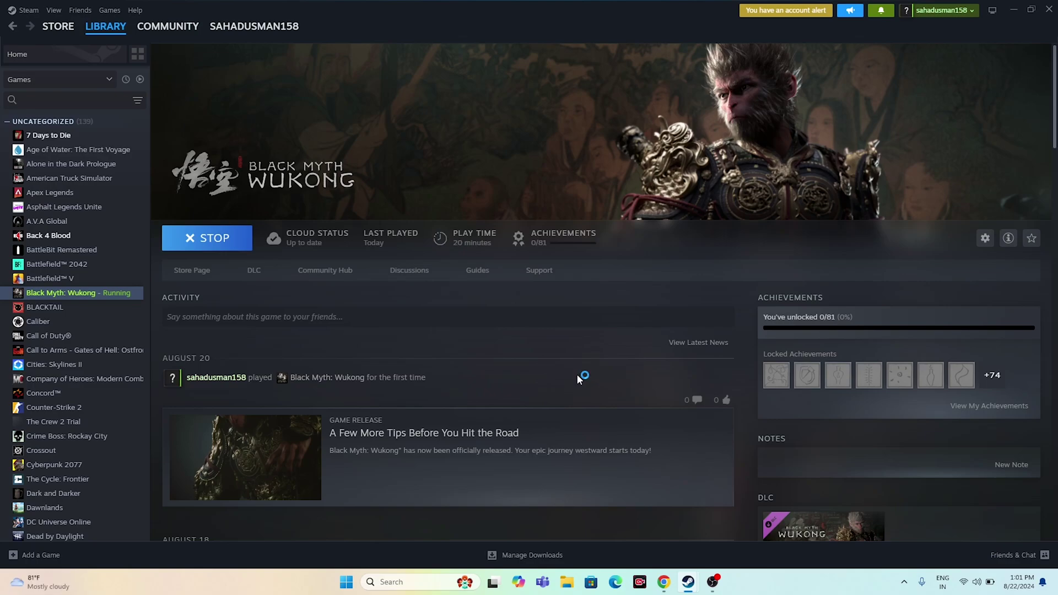
Step: End the BootstrapPackagedGame and b1 processes in Task Manager, then close Task Manager
{"action": "right_click", "coordinate": [348, 588]}
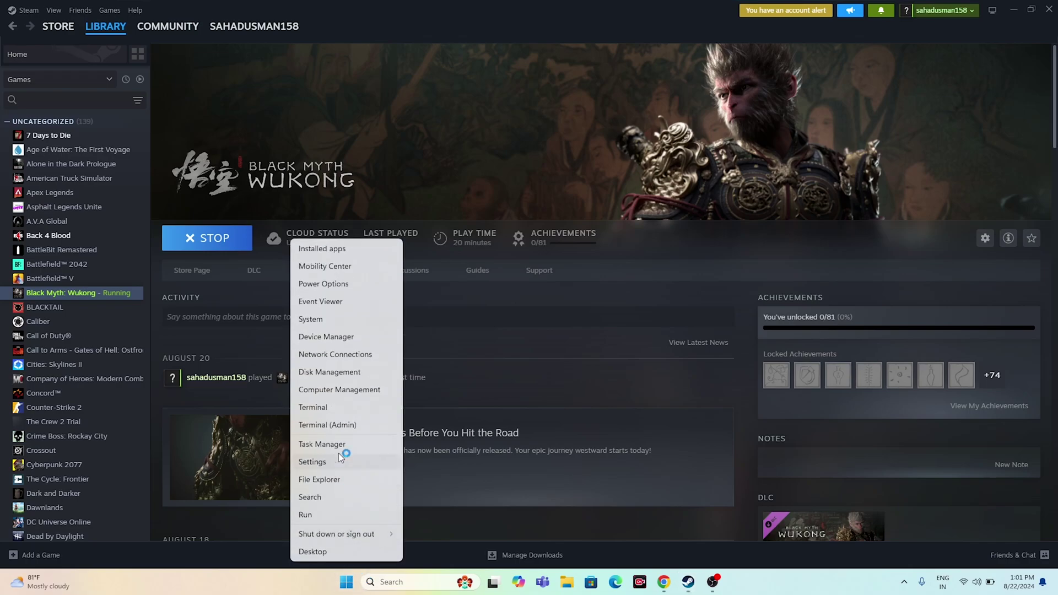
{"action": "left_click", "coordinate": [339, 443]}
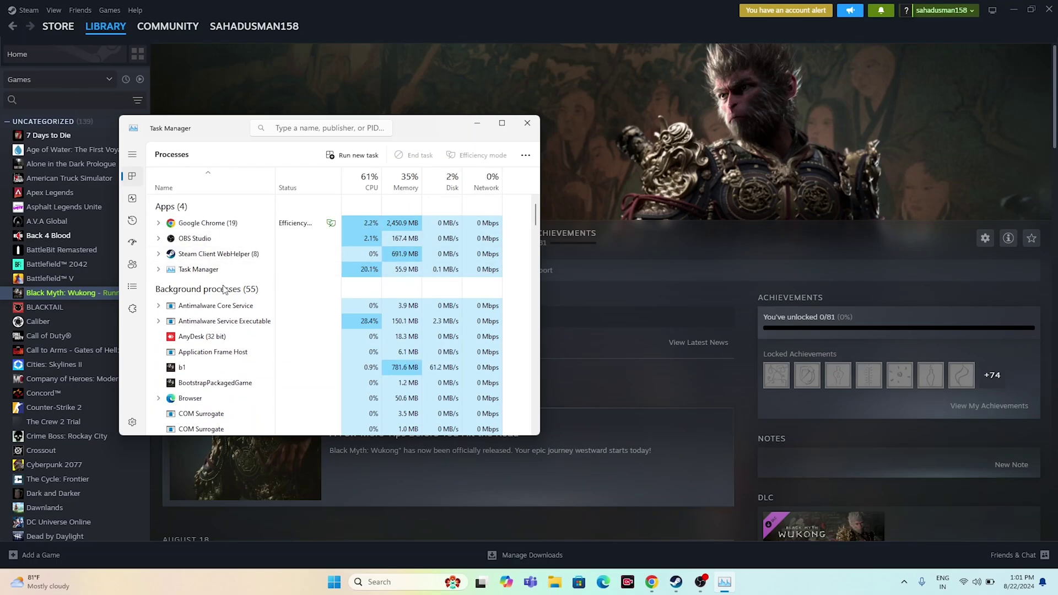
{"action": "right_click", "coordinate": [201, 381]}
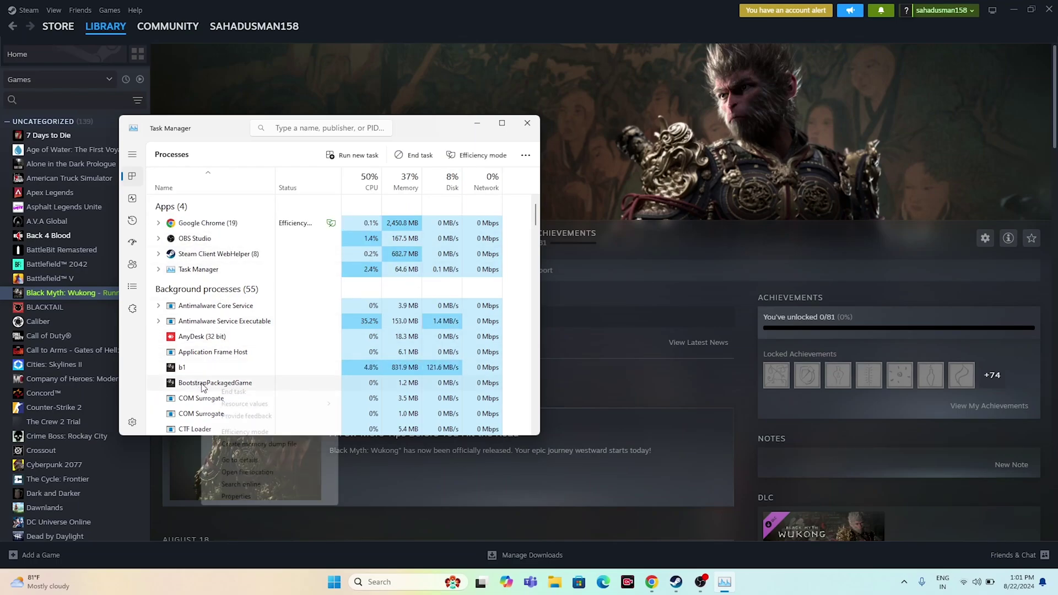
{"action": "left_click", "coordinate": [232, 391]}
{"action": "right_click", "coordinate": [188, 375]}
{"action": "left_click", "coordinate": [255, 379]}
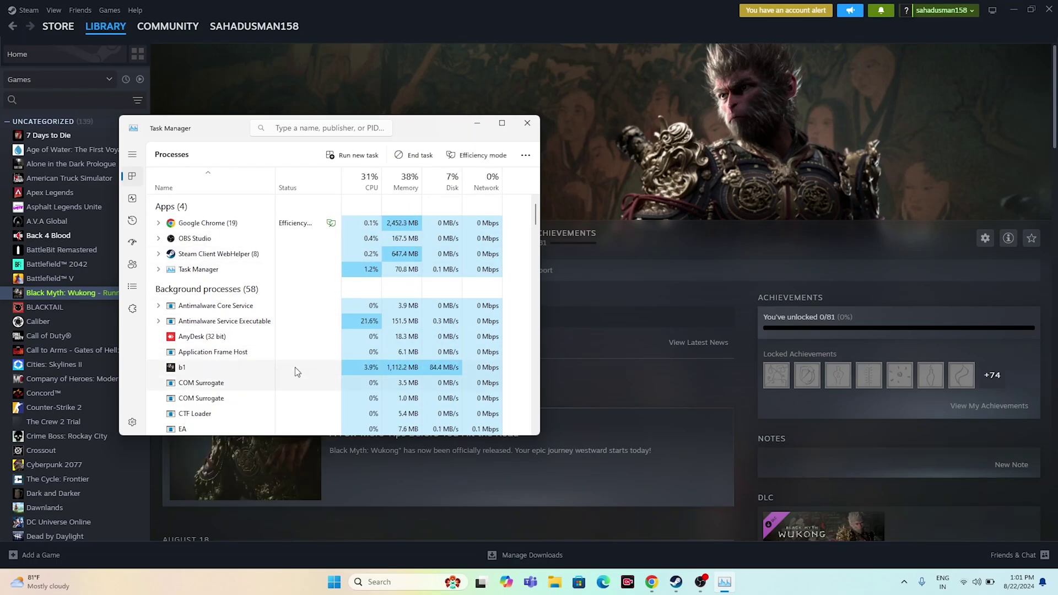
{"action": "left_click", "coordinate": [528, 124]}
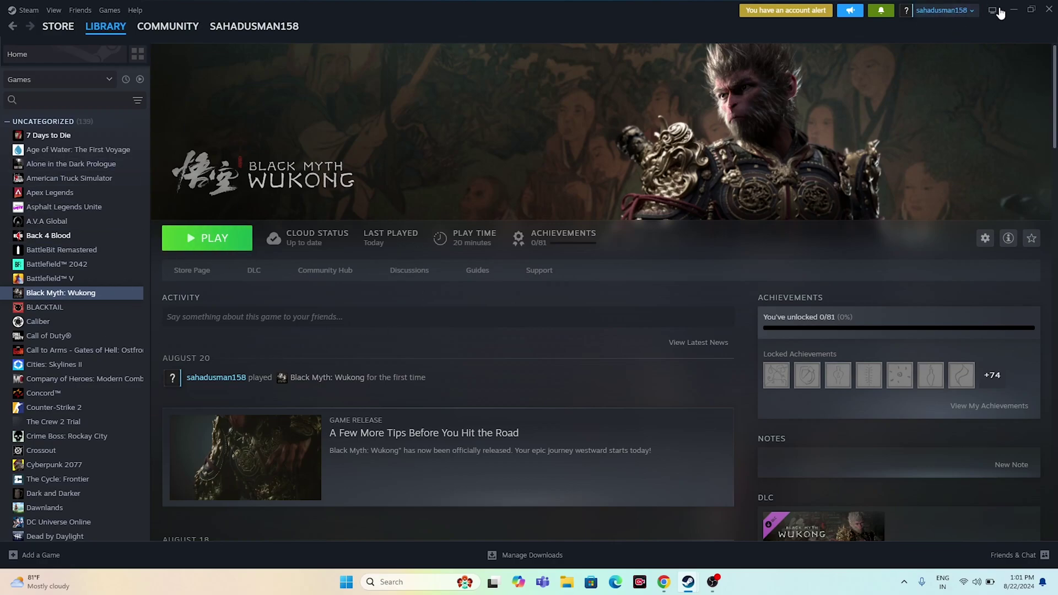
Step: Enter Big Picture mode, mark all five account alerts as read, and close them
{"action": "key", "text": "alt+F4"}
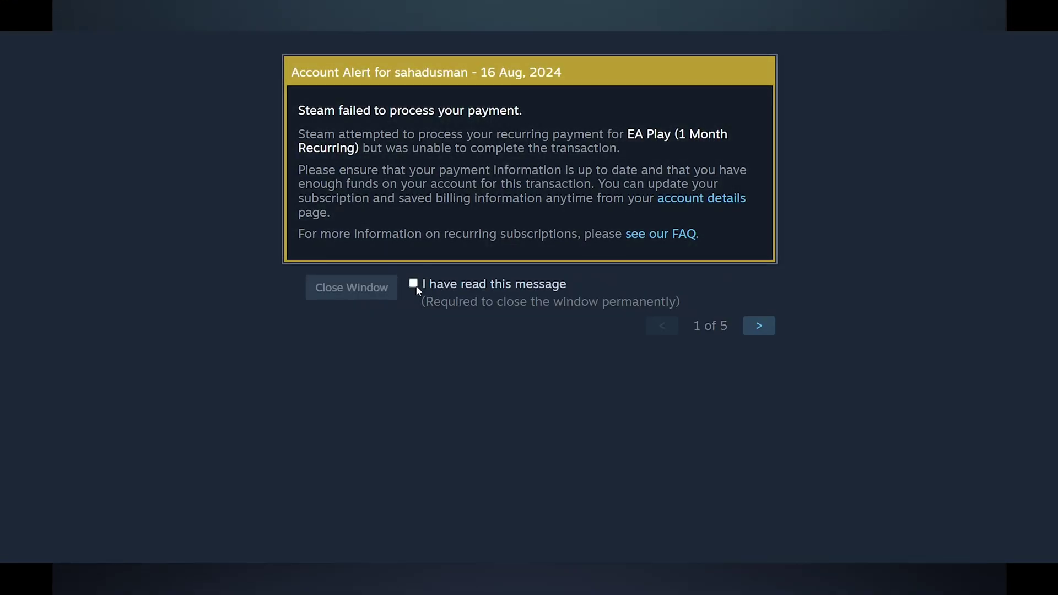
{"action": "left_click", "coordinate": [415, 283]}
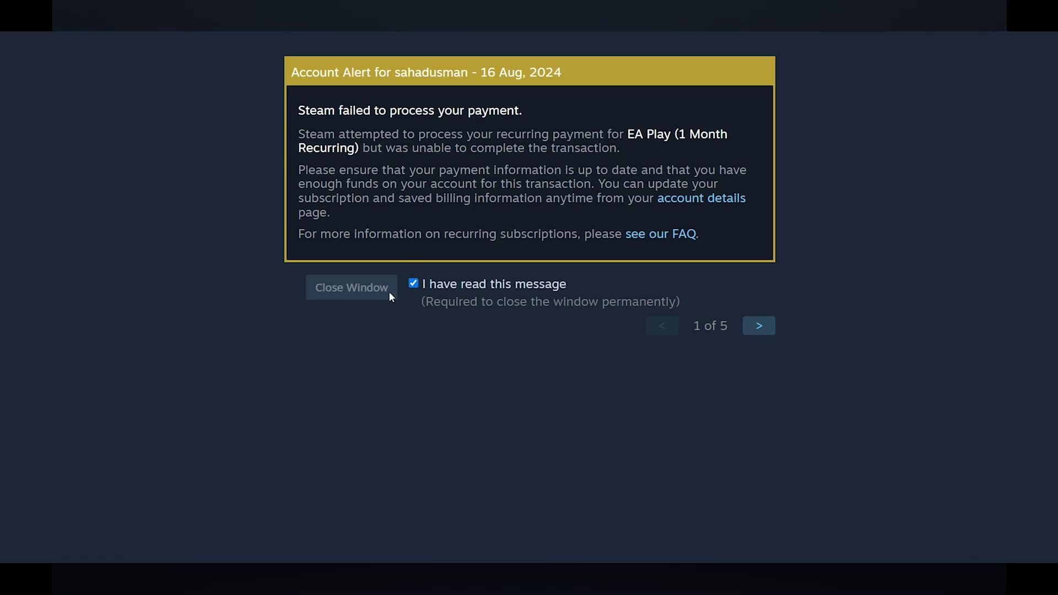
{"action": "left_click", "coordinate": [753, 326]}
{"action": "left_click", "coordinate": [415, 284]}
{"action": "left_click", "coordinate": [766, 328]}
{"action": "left_click", "coordinate": [415, 284]}
{"action": "left_click", "coordinate": [758, 328]}
{"action": "left_click", "coordinate": [420, 283]}
{"action": "left_click", "coordinate": [747, 328]}
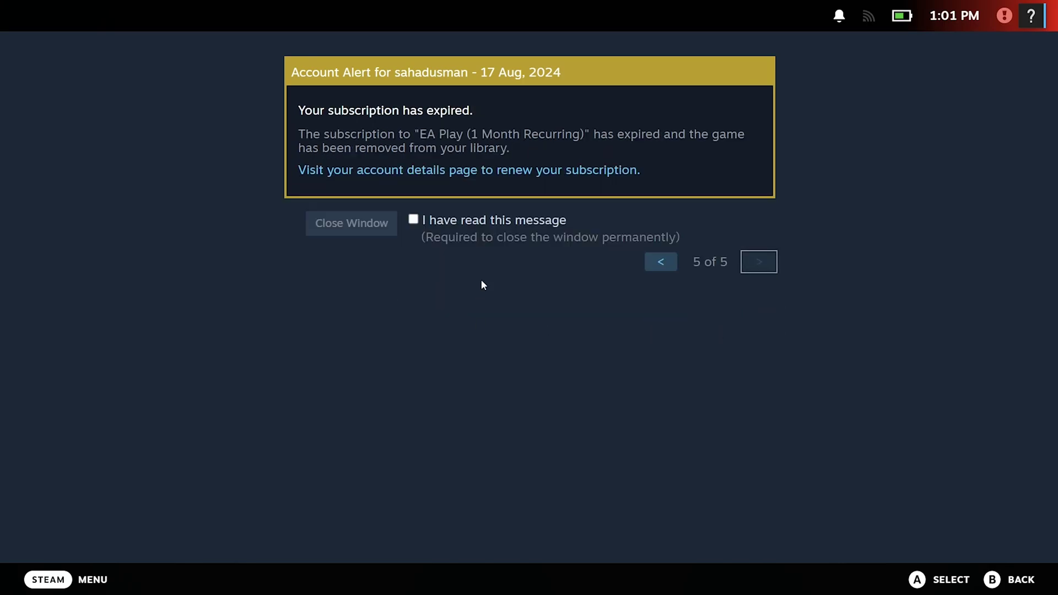
{"action": "left_click", "coordinate": [415, 220]}
{"action": "left_click", "coordinate": [353, 225]}
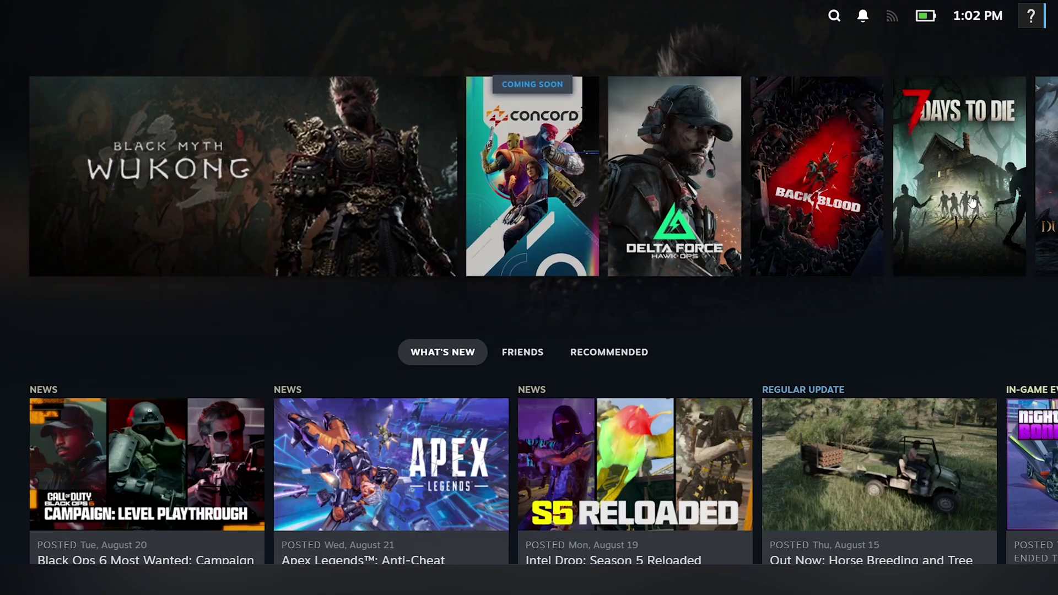
Step: Look over the account page and main Steam menu, then return to the Big Picture home
{"action": "left_click", "coordinate": [1036, 22]}
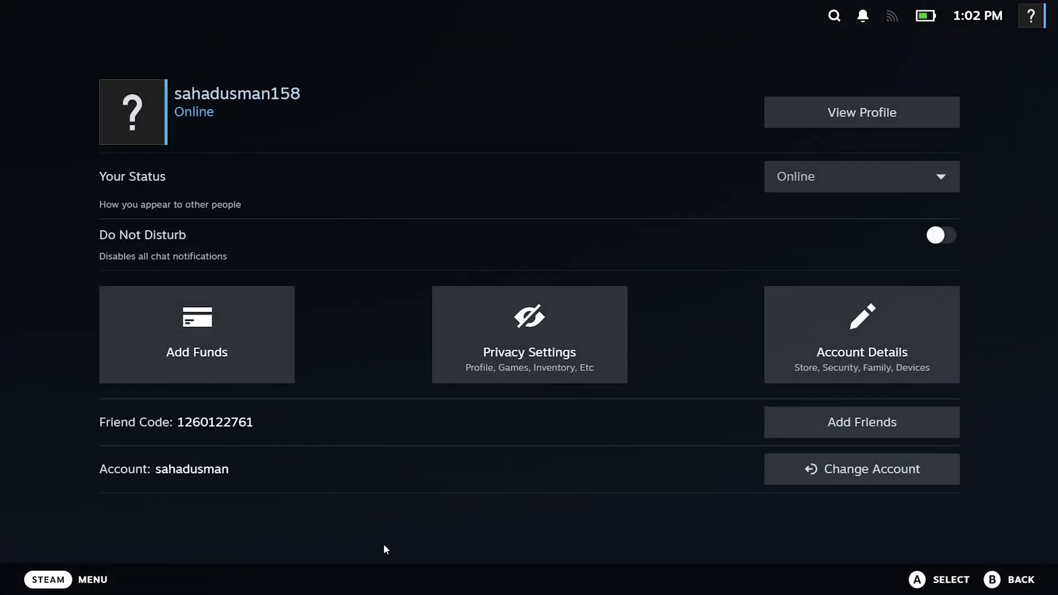
{"action": "left_click", "coordinate": [110, 580]}
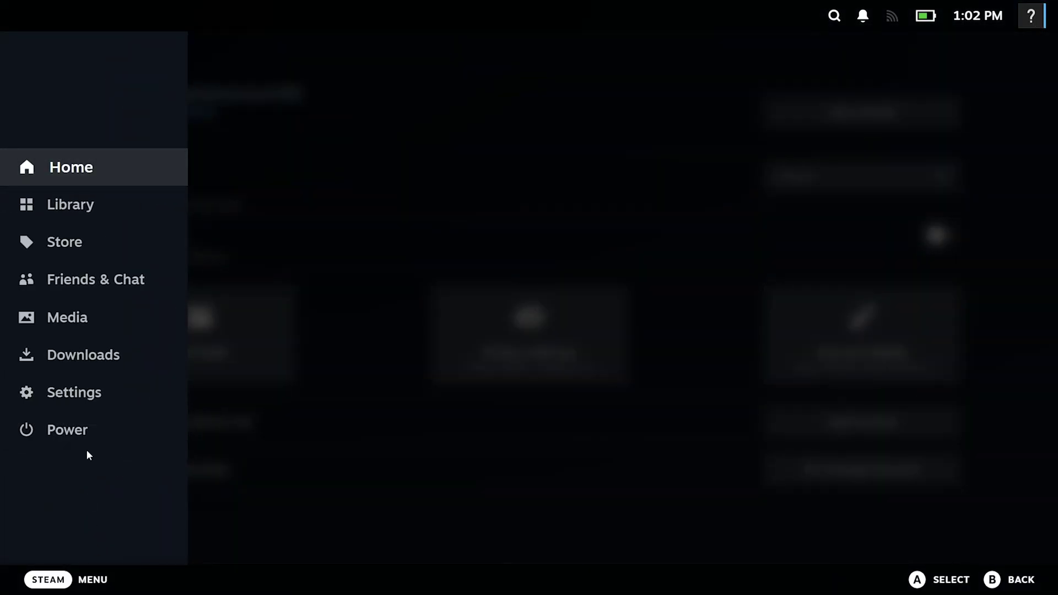
{"action": "left_click", "coordinate": [427, 538]}
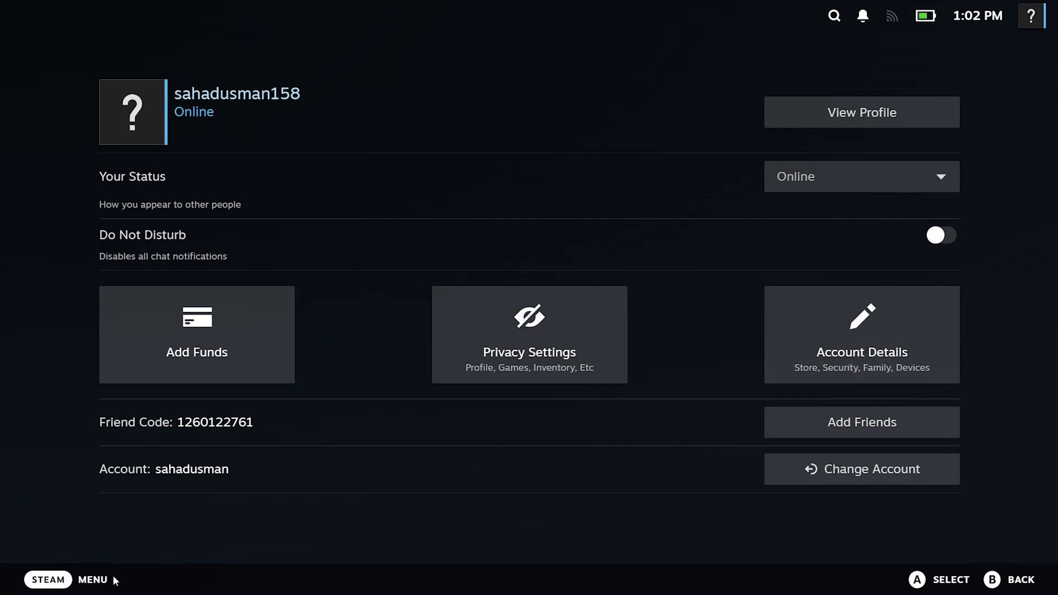
{"action": "left_click", "coordinate": [93, 580]}
{"action": "left_click", "coordinate": [381, 532]}
{"action": "left_click", "coordinate": [44, 578]}
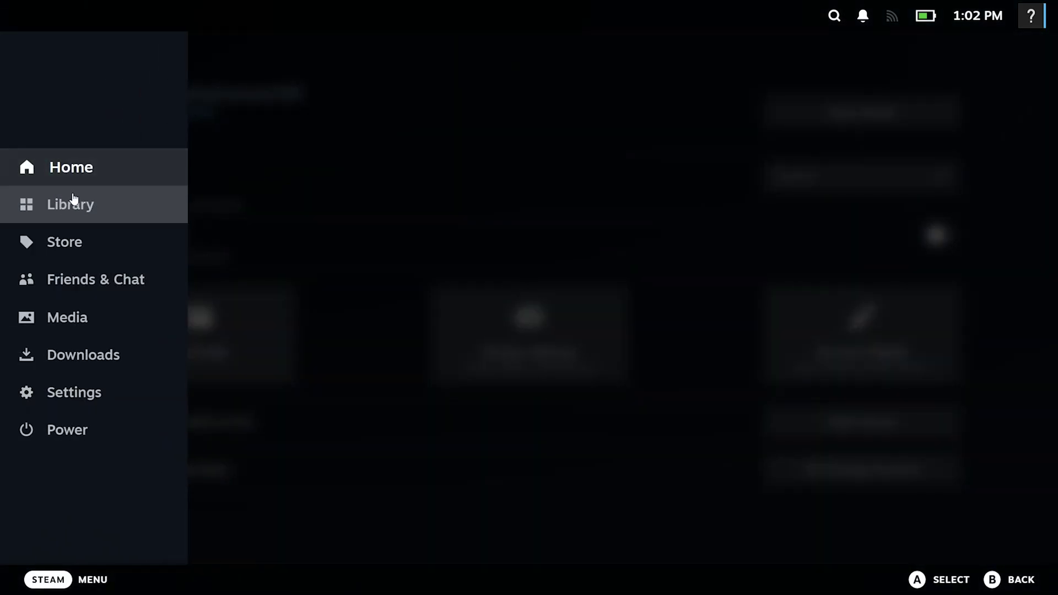
{"action": "left_click", "coordinate": [80, 175]}
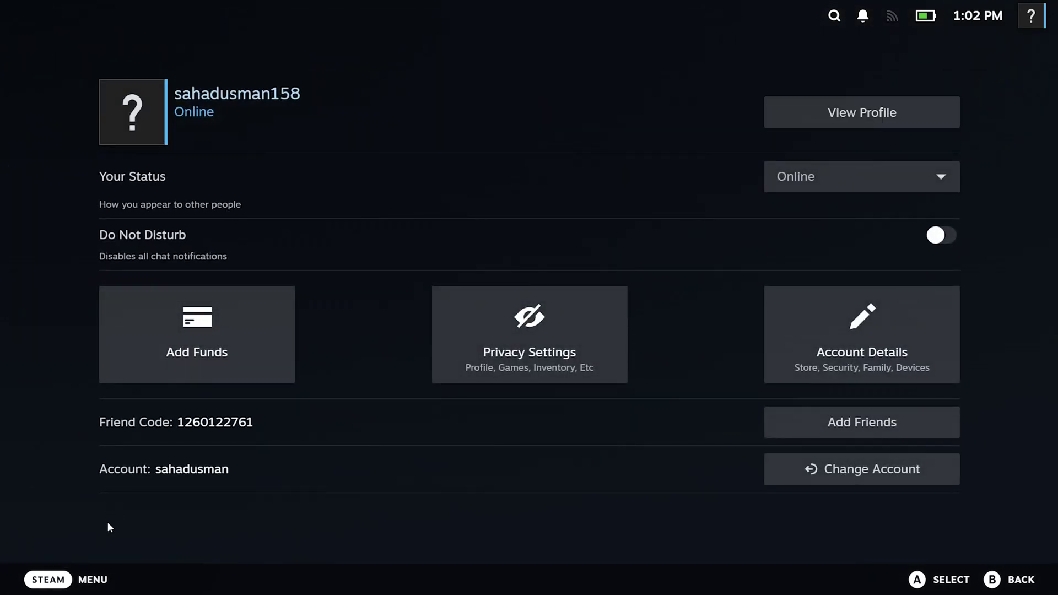
Step: Exit Big Picture mode through STEAM MENU > Power to the desktop client
{"action": "left_click", "coordinate": [91, 580]}
{"action": "left_click", "coordinate": [35, 431]}
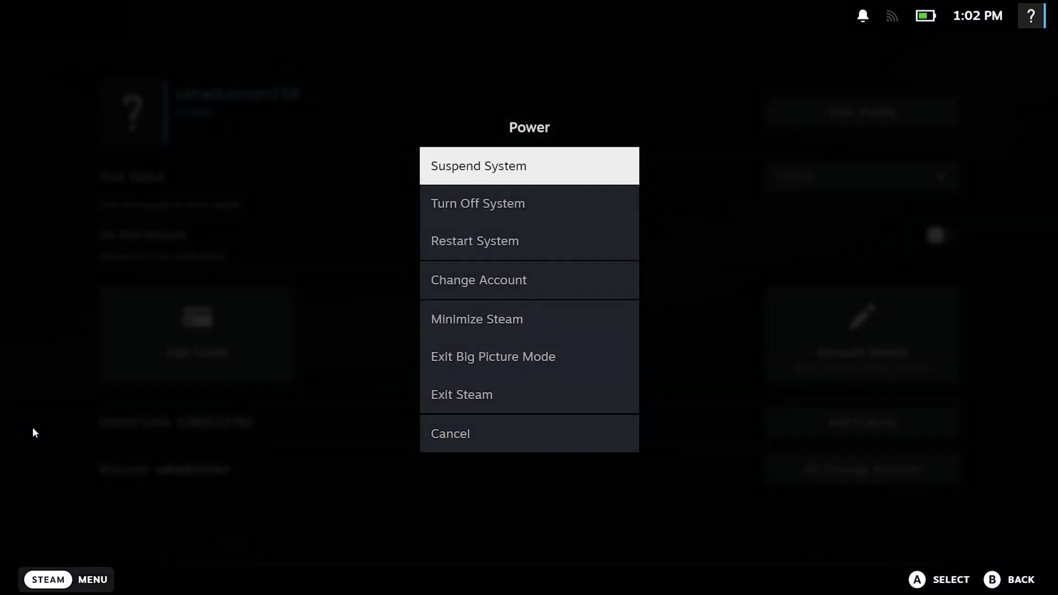
{"action": "left_click", "coordinate": [541, 359]}
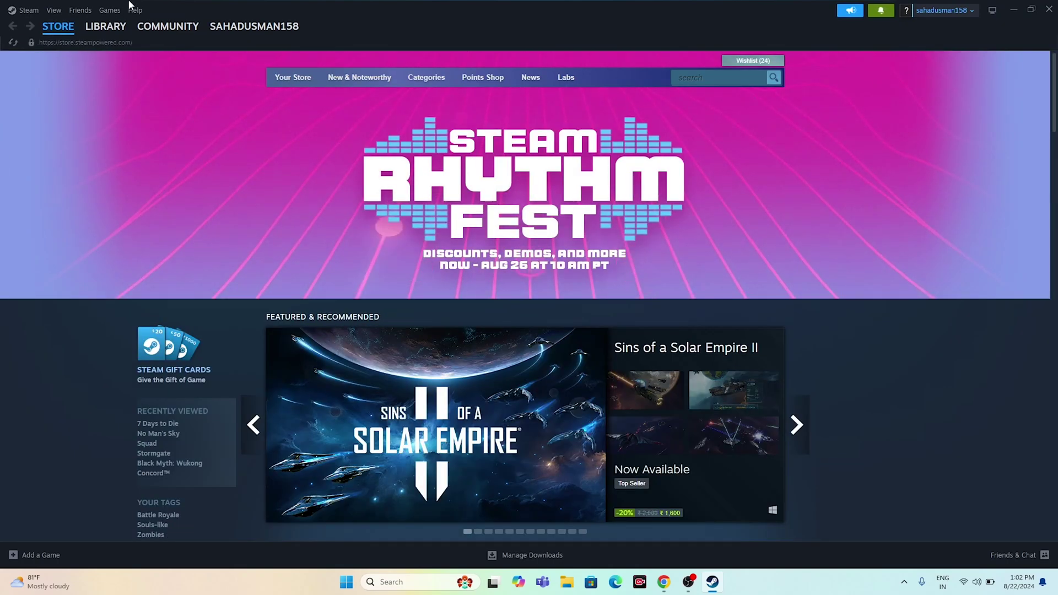
Step: Review Black Myth: Wukong's Controller properties, confirming Steam Input is still enabled, then close them
{"action": "left_click", "coordinate": [108, 40]}
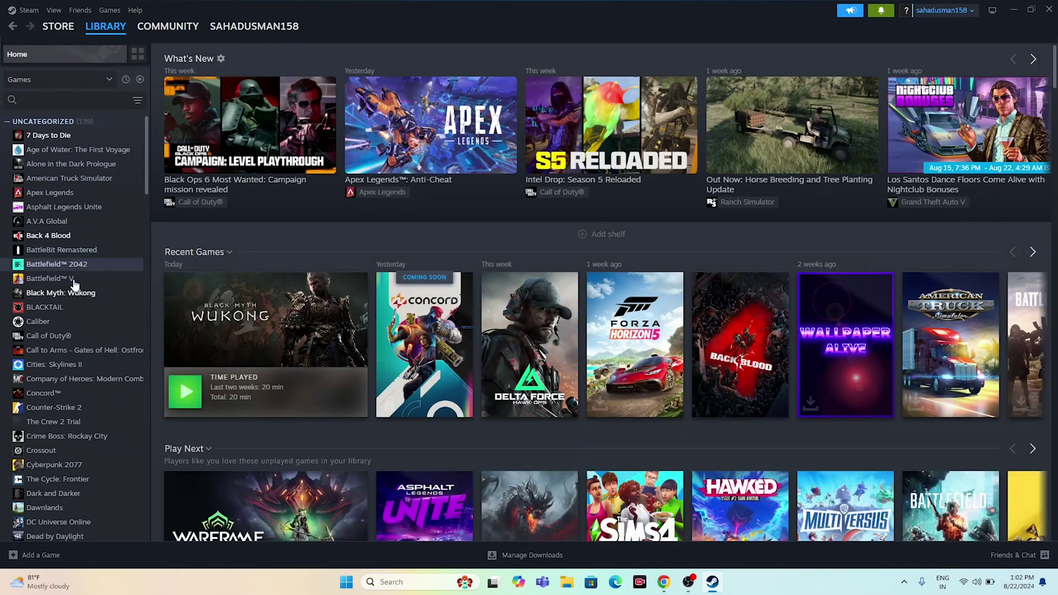
{"action": "left_click", "coordinate": [71, 293]}
{"action": "right_click", "coordinate": [81, 298]}
{"action": "left_click", "coordinate": [97, 377]}
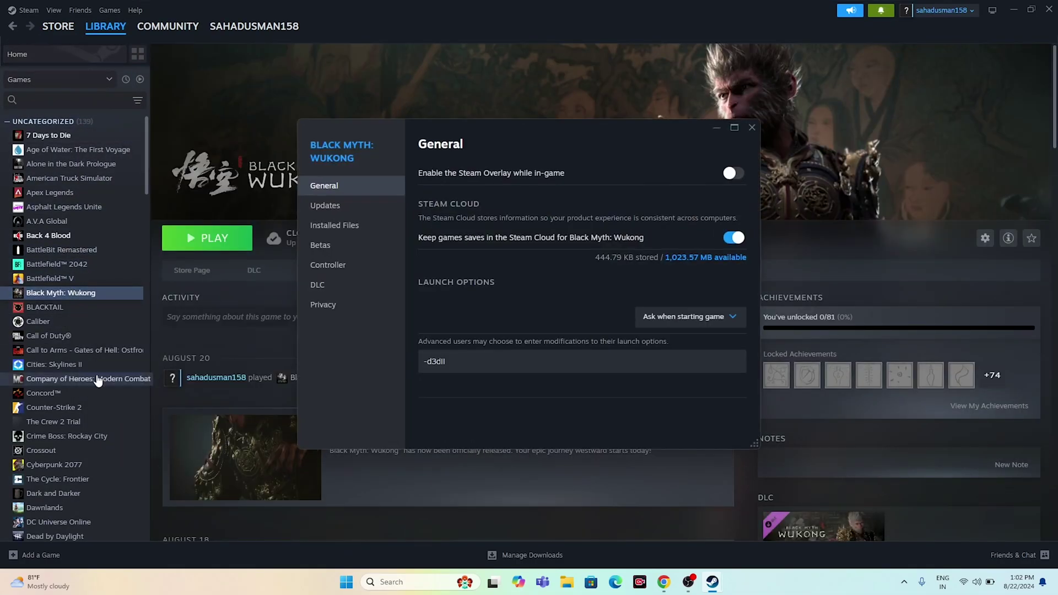
{"action": "left_click", "coordinate": [328, 267]}
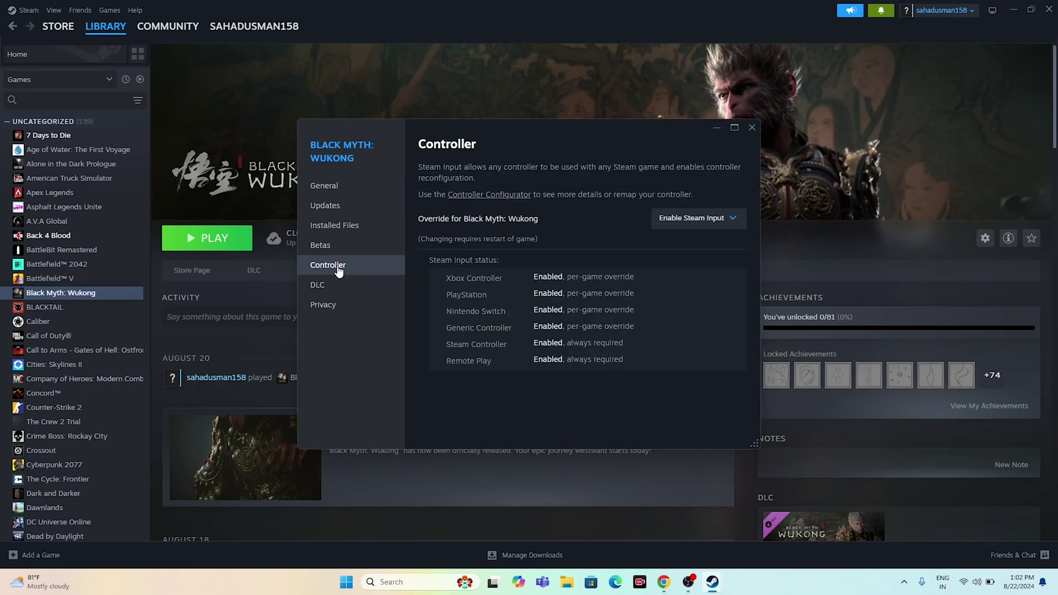
{"action": "left_click", "coordinate": [751, 127]}
{"action": "left_click", "coordinate": [27, 10]}
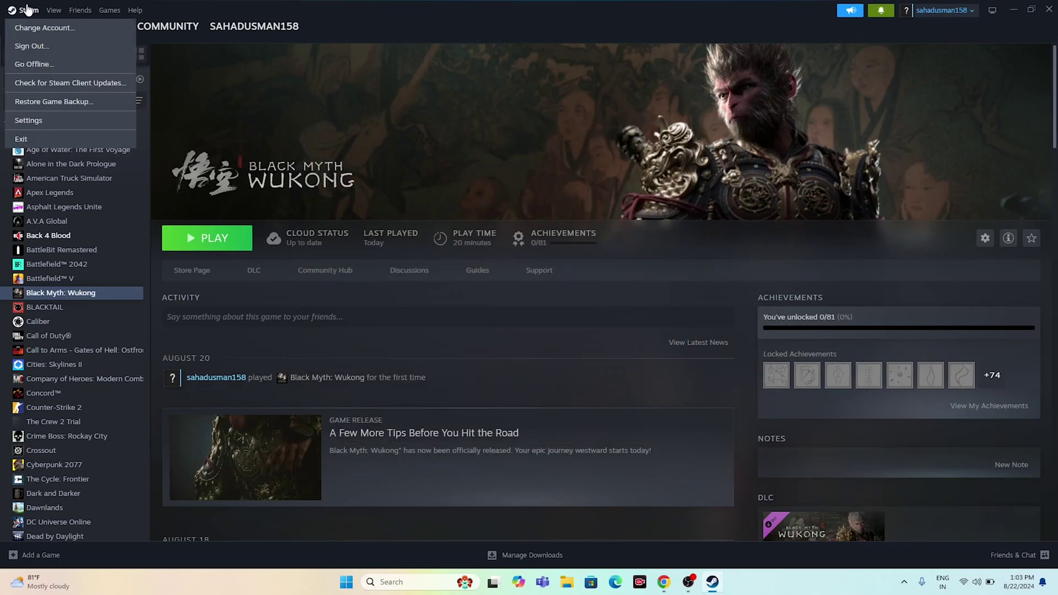
Step: In Controller settings, keep Xbox off, set PlayStation to Enabled in Games w/o Support, enable generic controllers
{"action": "left_click", "coordinate": [37, 126]}
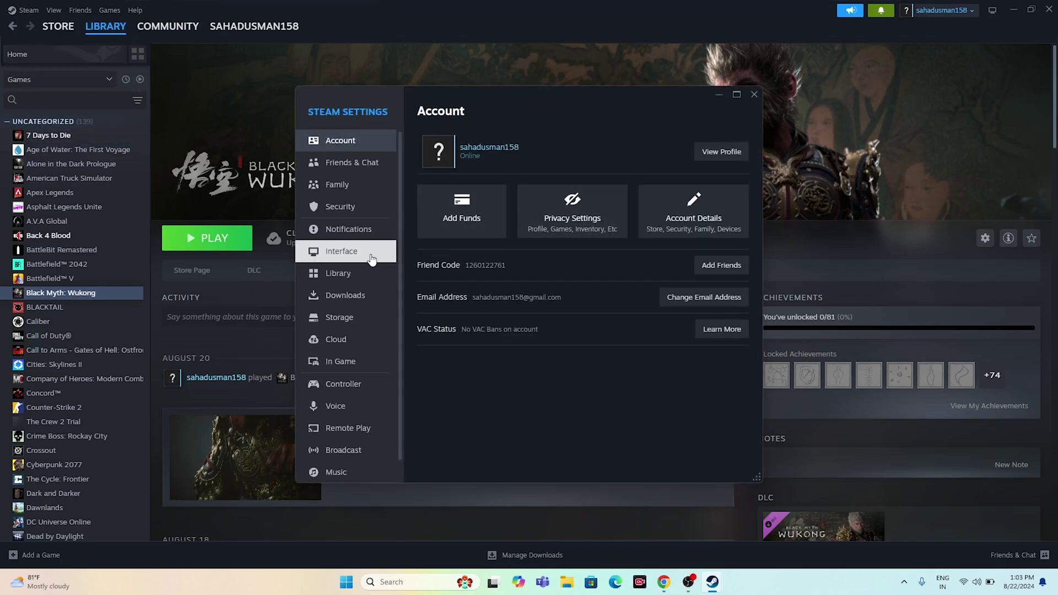
{"action": "left_click", "coordinate": [346, 385]}
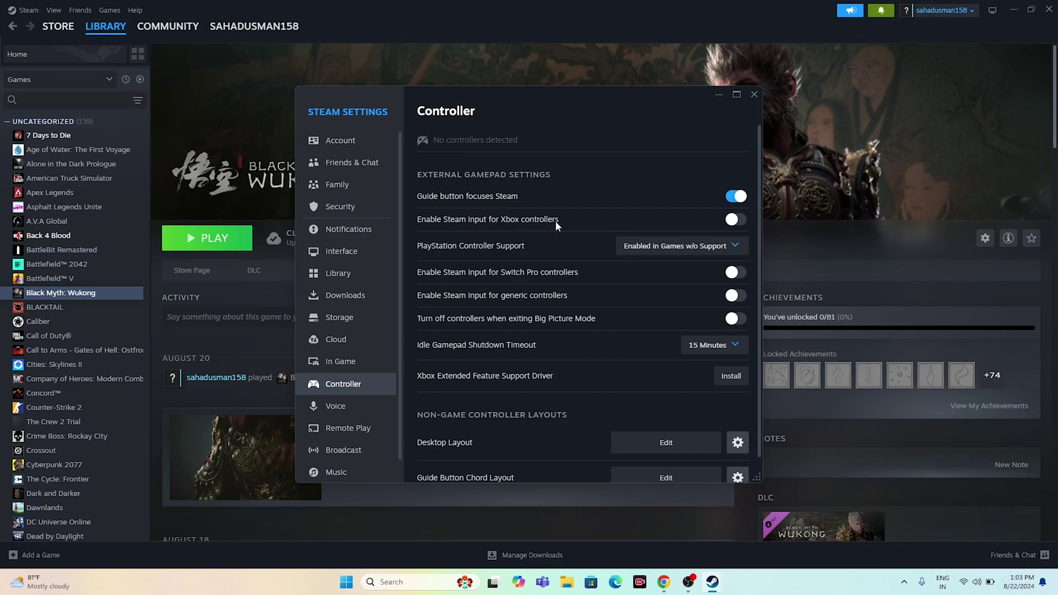
{"action": "left_click", "coordinate": [737, 220]}
{"action": "left_click", "coordinate": [731, 219]}
{"action": "left_click", "coordinate": [629, 245]}
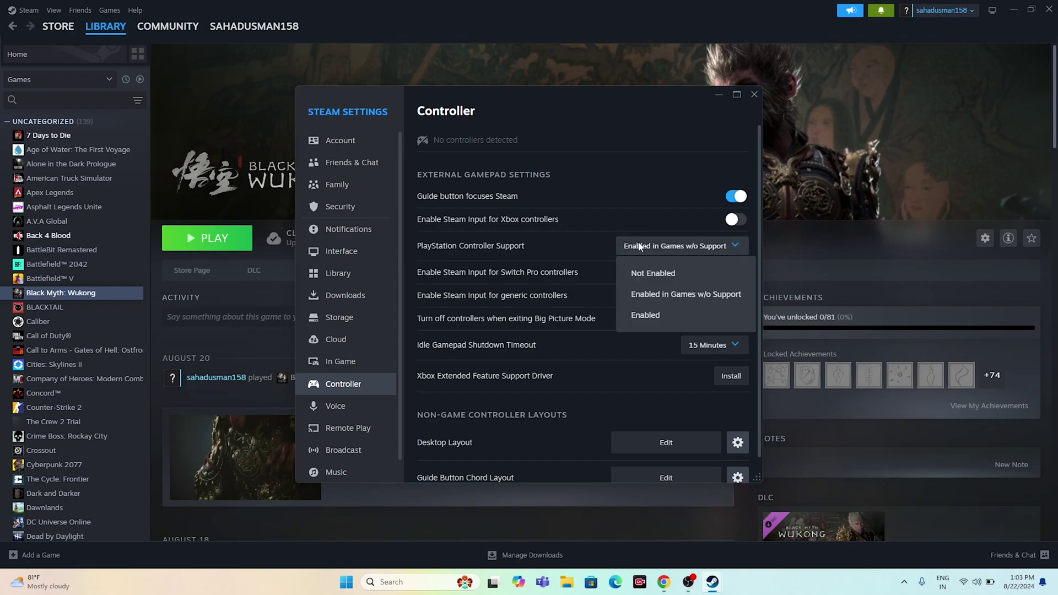
{"action": "left_click", "coordinate": [649, 315]}
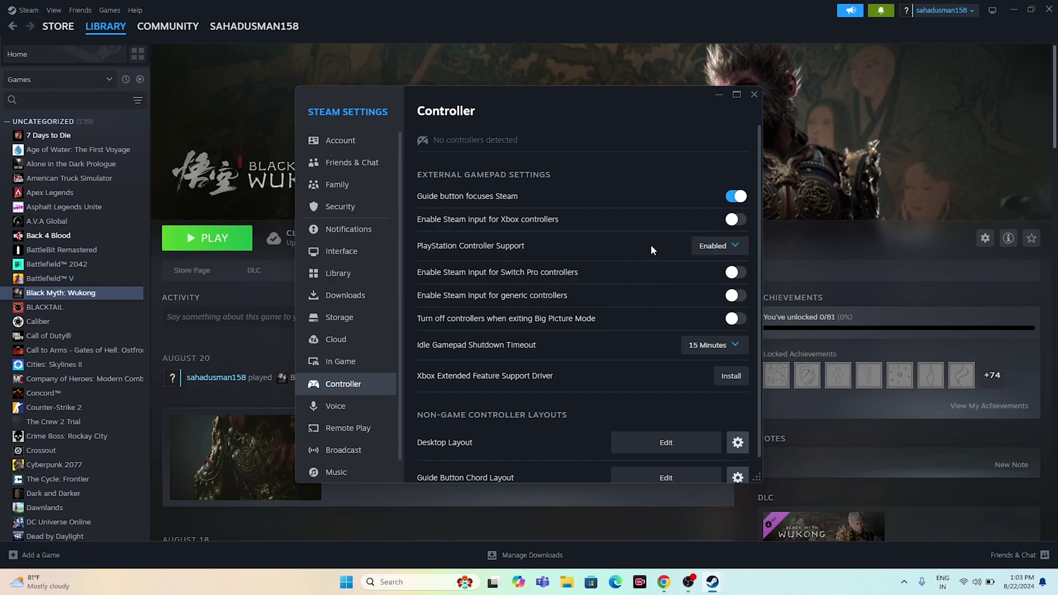
{"action": "left_click", "coordinate": [702, 247]}
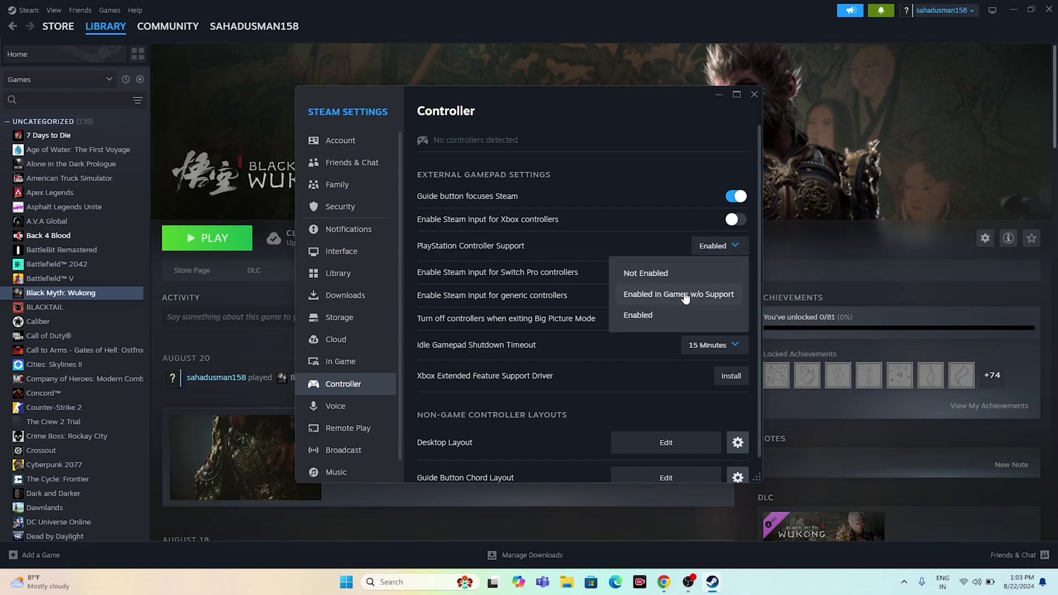
{"action": "left_click", "coordinate": [686, 296]}
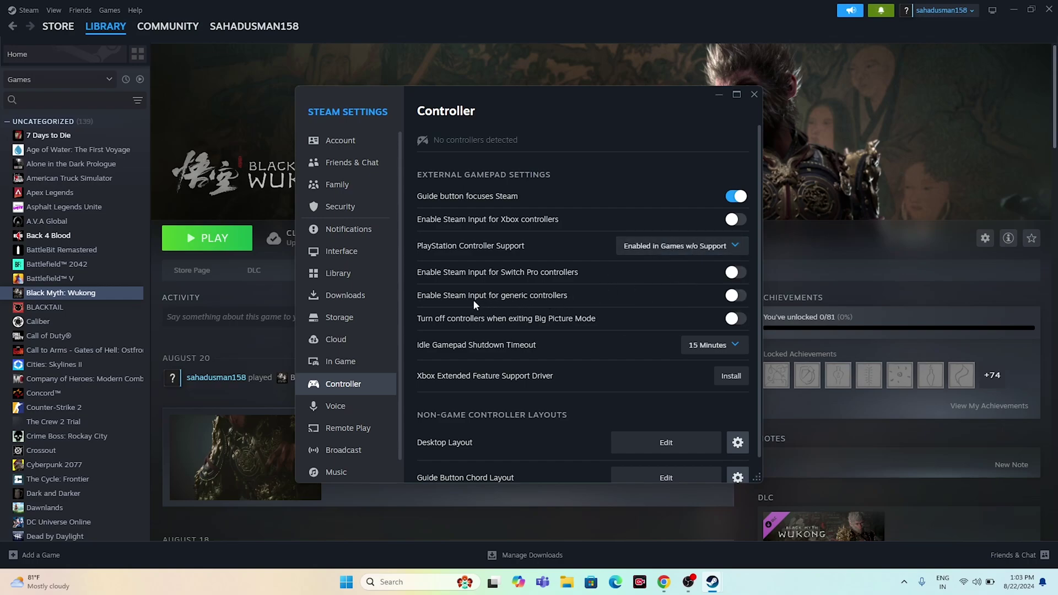
{"action": "left_click", "coordinate": [734, 297]}
{"action": "left_click", "coordinate": [758, 89]}
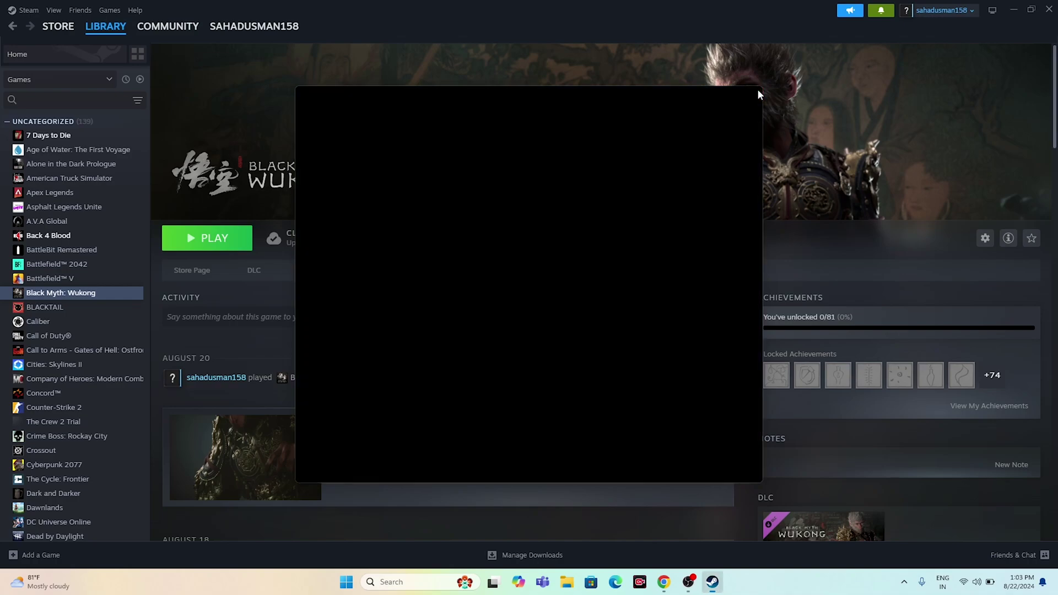
Step: Set Black Myth: Wukong's Controller override to Disable Steam Input and close its Properties
{"action": "right_click", "coordinate": [92, 294]}
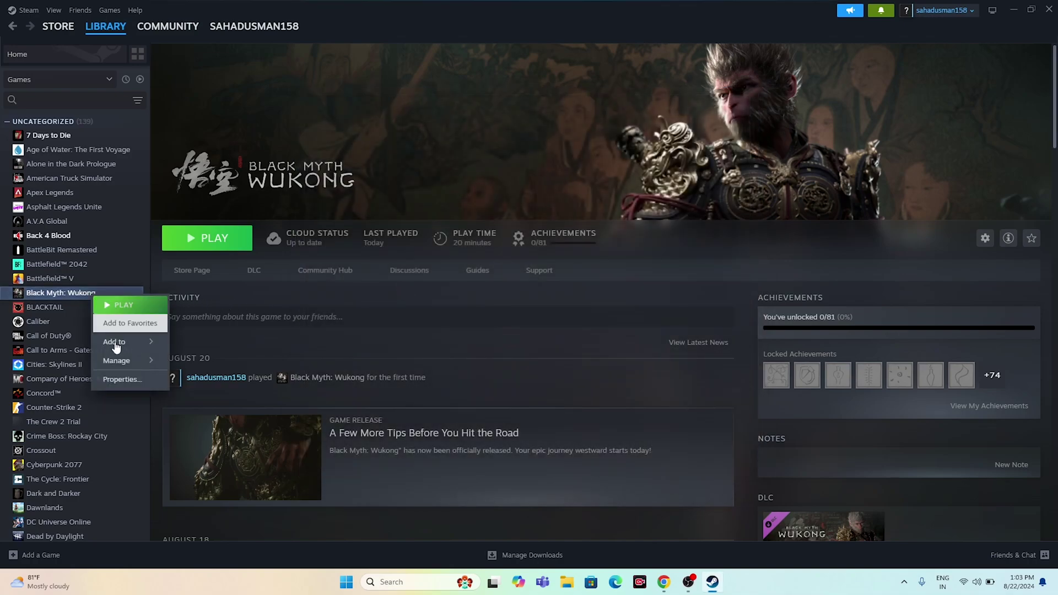
{"action": "left_click", "coordinate": [122, 379]}
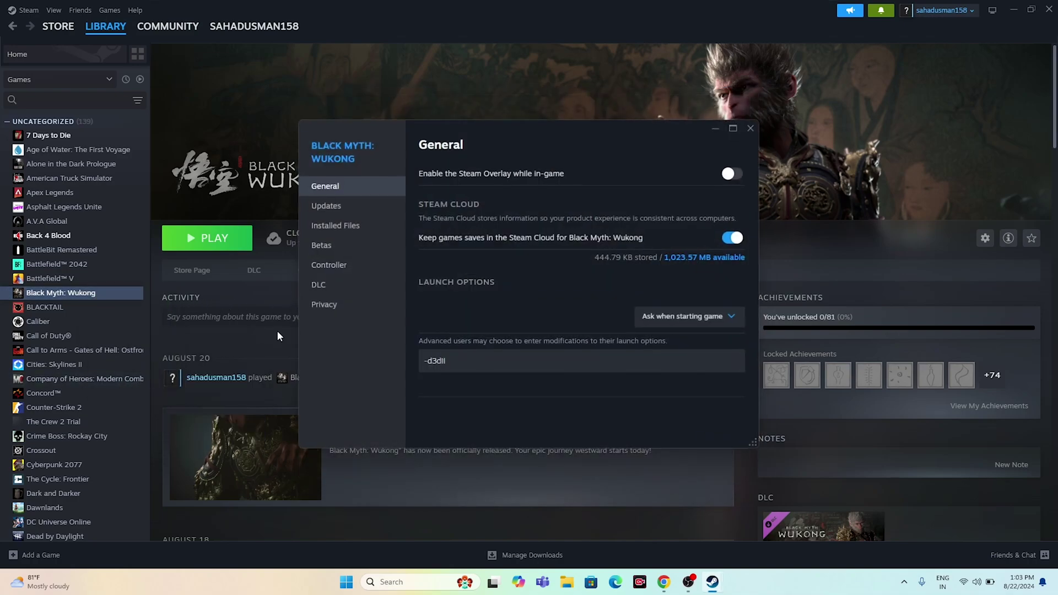
{"action": "left_click", "coordinate": [328, 264]}
{"action": "left_click", "coordinate": [678, 228]}
{"action": "left_click", "coordinate": [681, 246]}
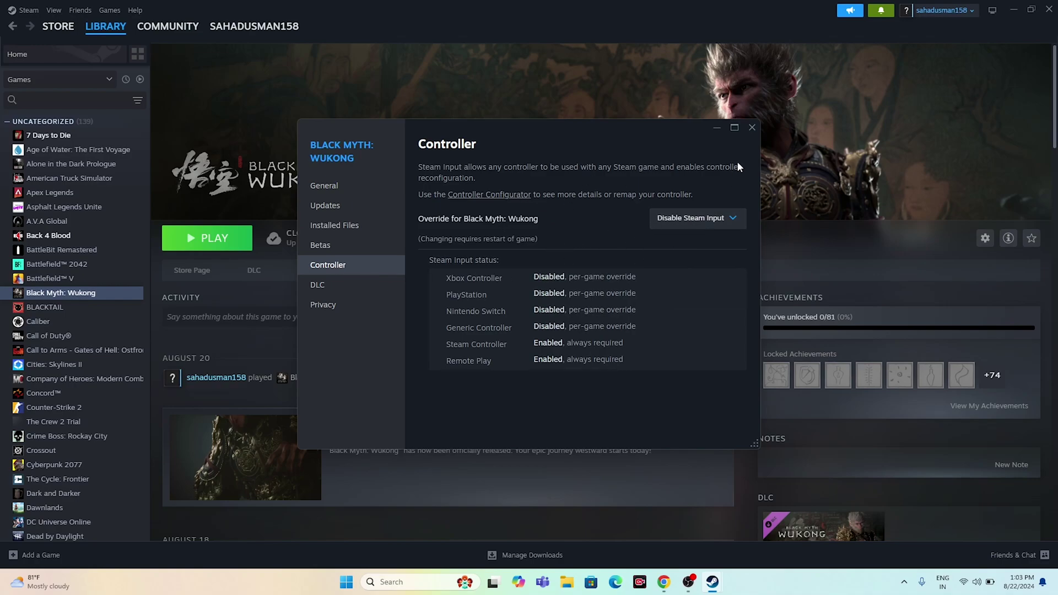
{"action": "left_click", "coordinate": [751, 129]}
Step: Recheck global Controller settings, leaving Xbox off and generic-controller Steam Input on, then close
{"action": "left_click", "coordinate": [26, 10]}
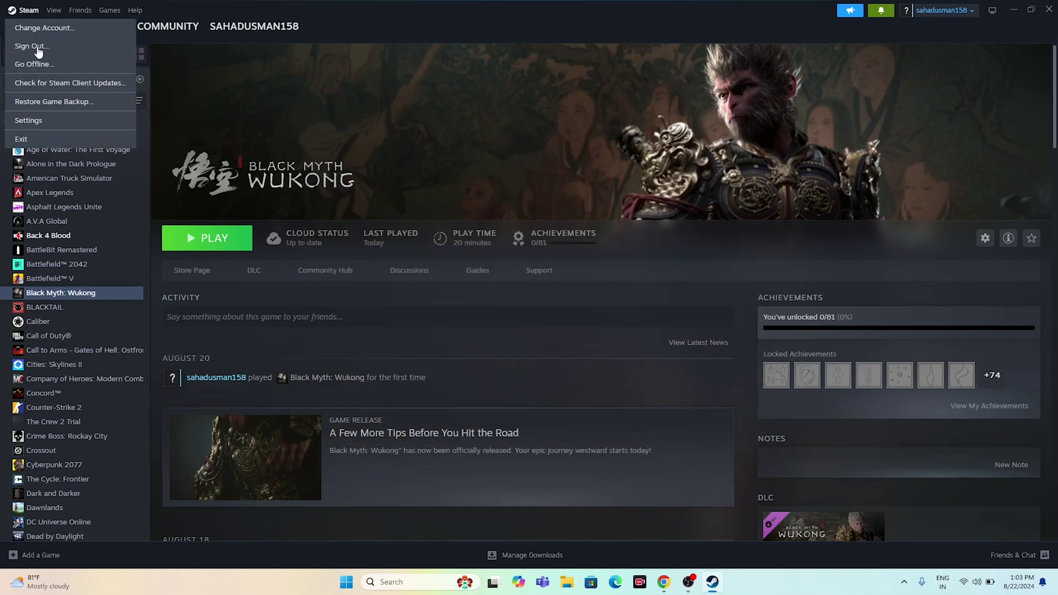
{"action": "left_click", "coordinate": [37, 122]}
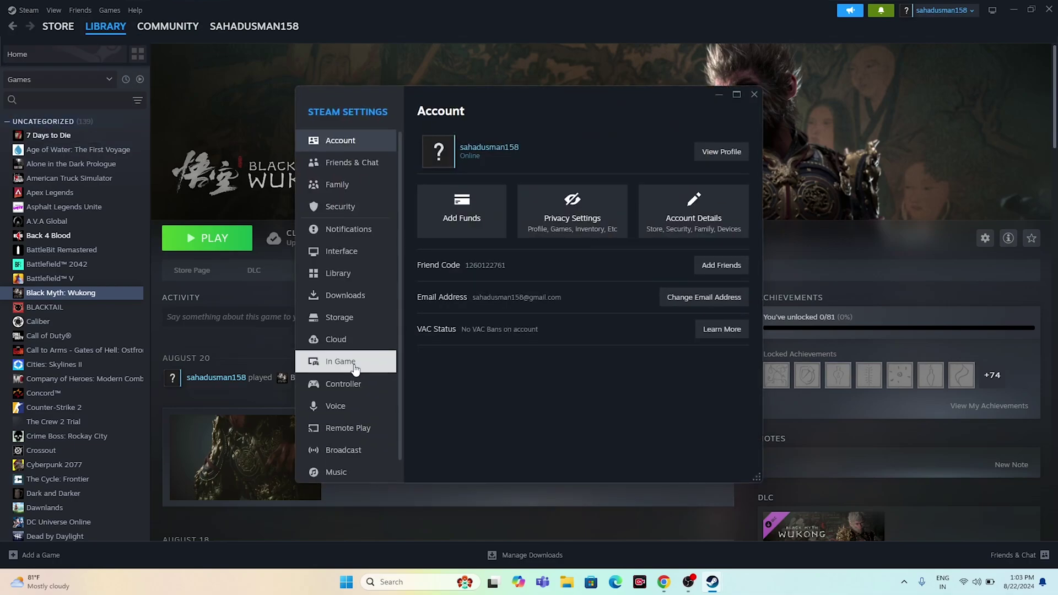
{"action": "left_click", "coordinate": [354, 388]}
{"action": "left_click", "coordinate": [734, 221]}
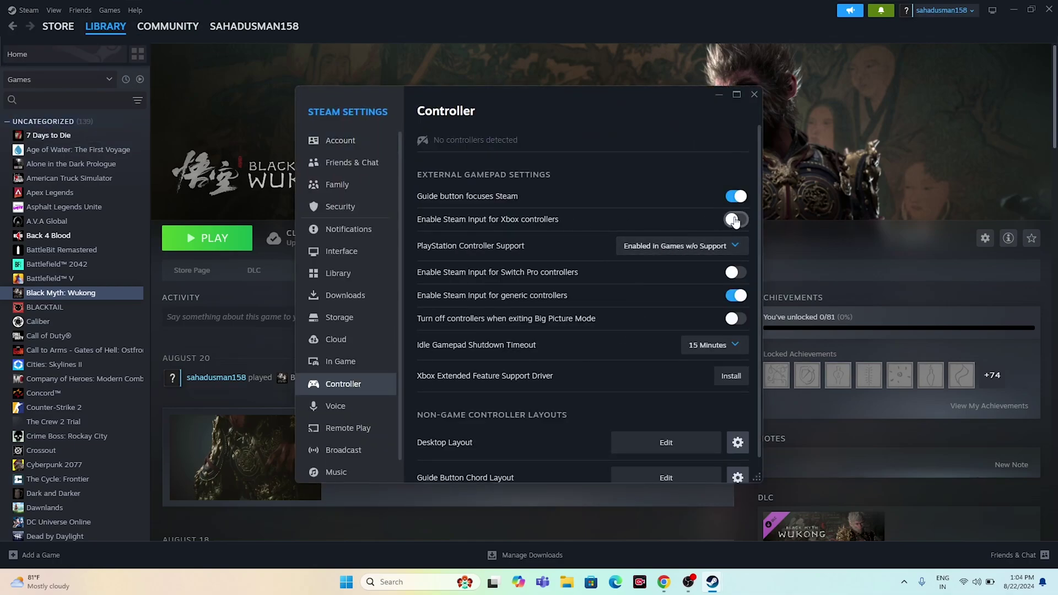
{"action": "left_click", "coordinate": [730, 221]}
{"action": "left_click", "coordinate": [685, 253]}
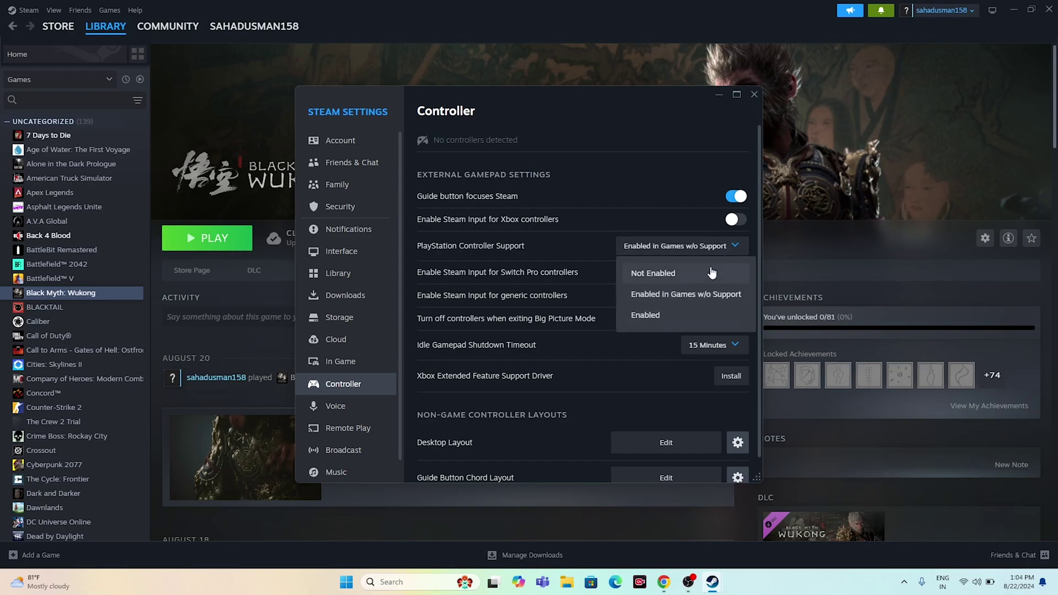
{"action": "left_click", "coordinate": [736, 246]}
{"action": "left_click", "coordinate": [744, 299]}
{"action": "left_click", "coordinate": [736, 298]}
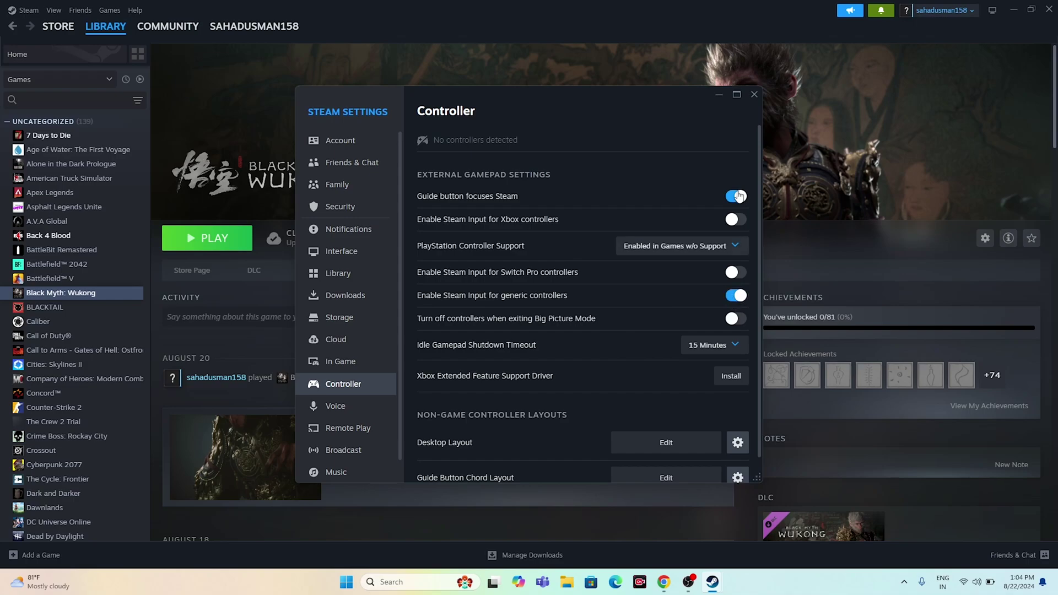
{"action": "left_click", "coordinate": [753, 96]}
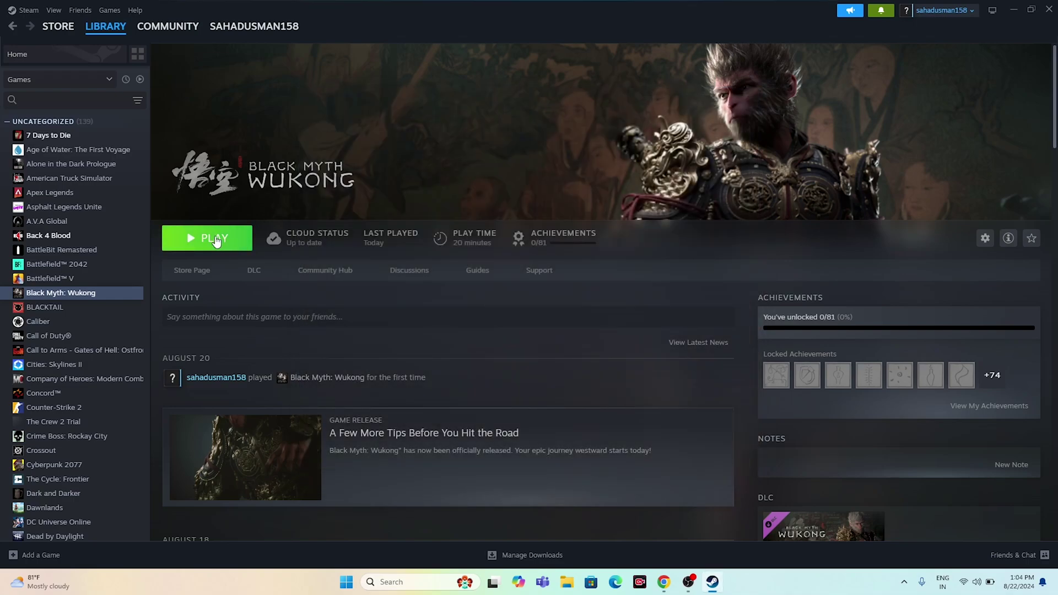